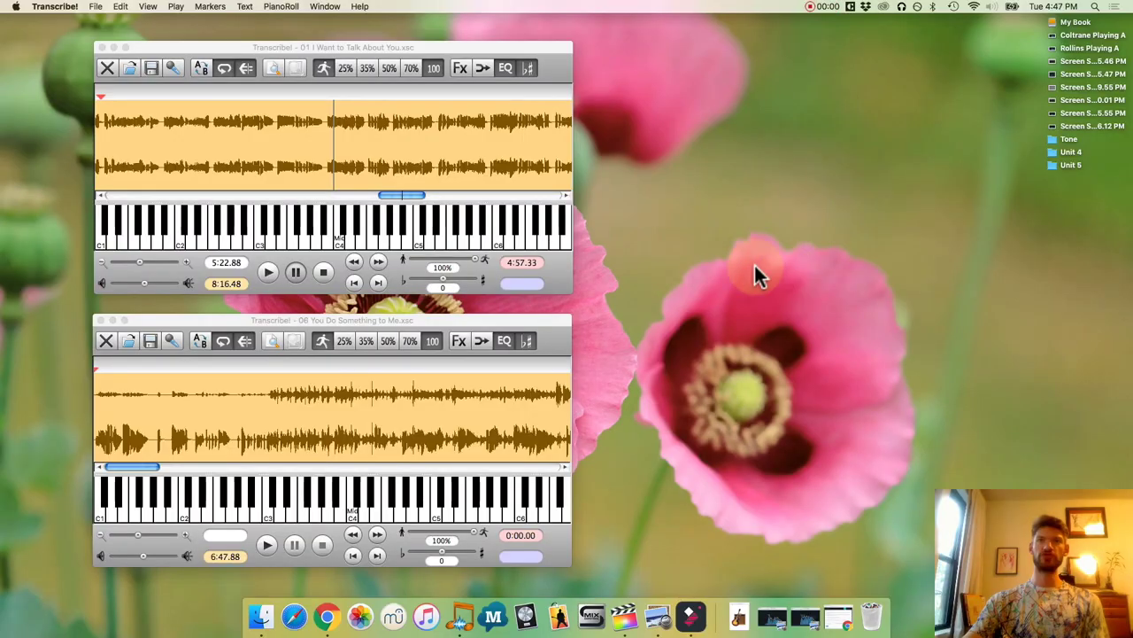
- Set the marker near 4:50 in 'I Want to Talk About You', then play and pause at 5:03.97
{"action": "left_click_drag", "start_coordinate": [406, 196], "coordinate": [386, 202]}
{"action": "left_click", "coordinate": [210, 109]}
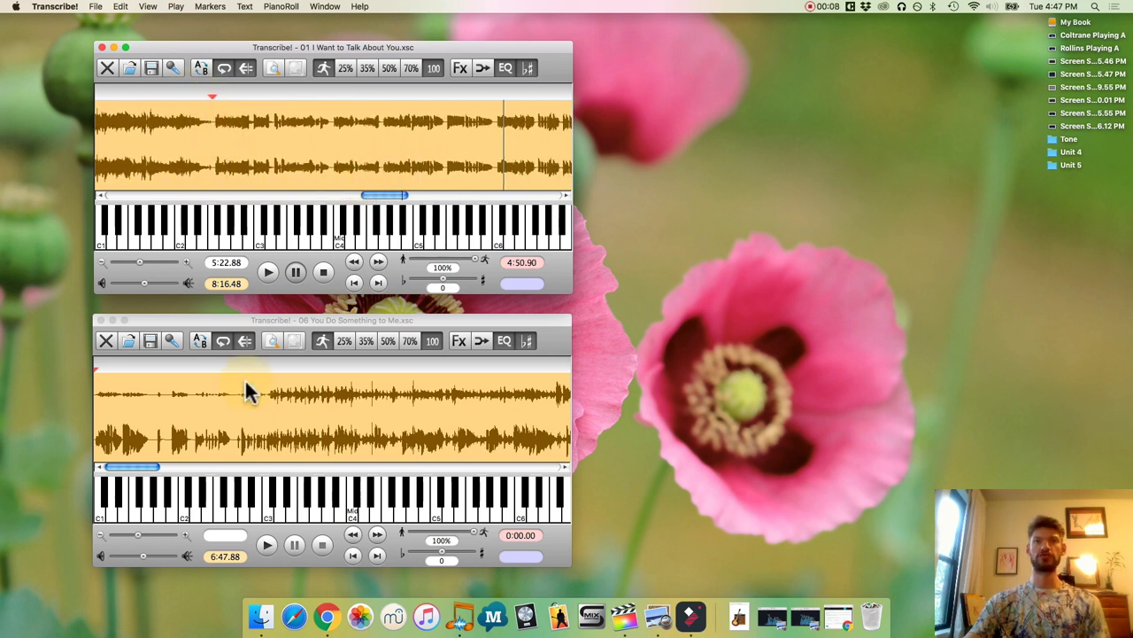
{"action": "left_click", "coordinate": [129, 464]}
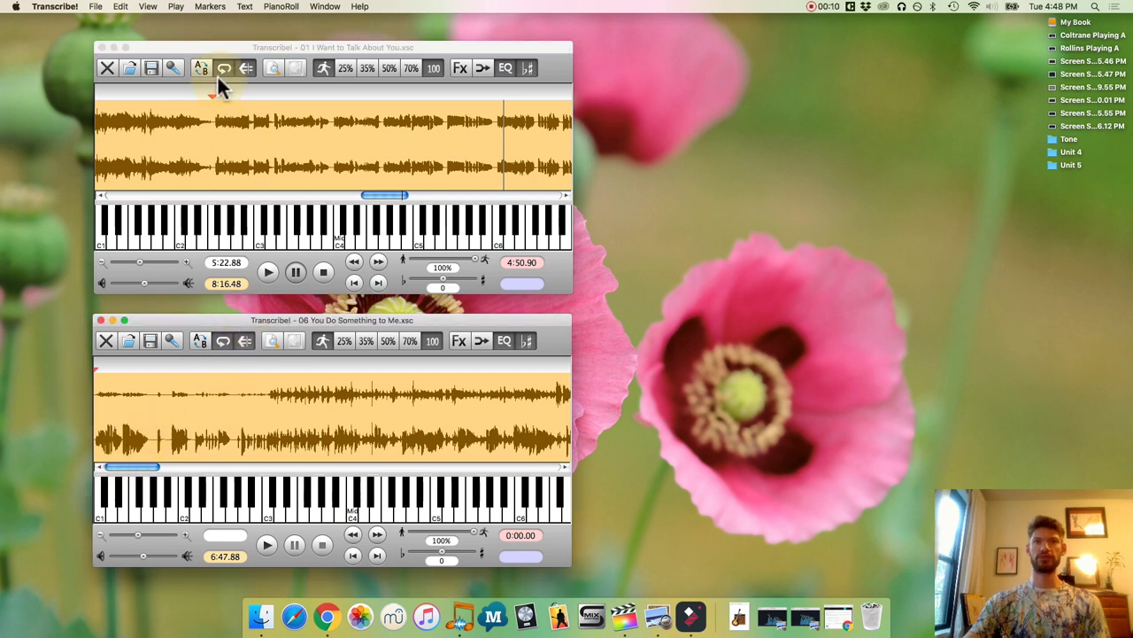
{"action": "left_click", "coordinate": [305, 46]}
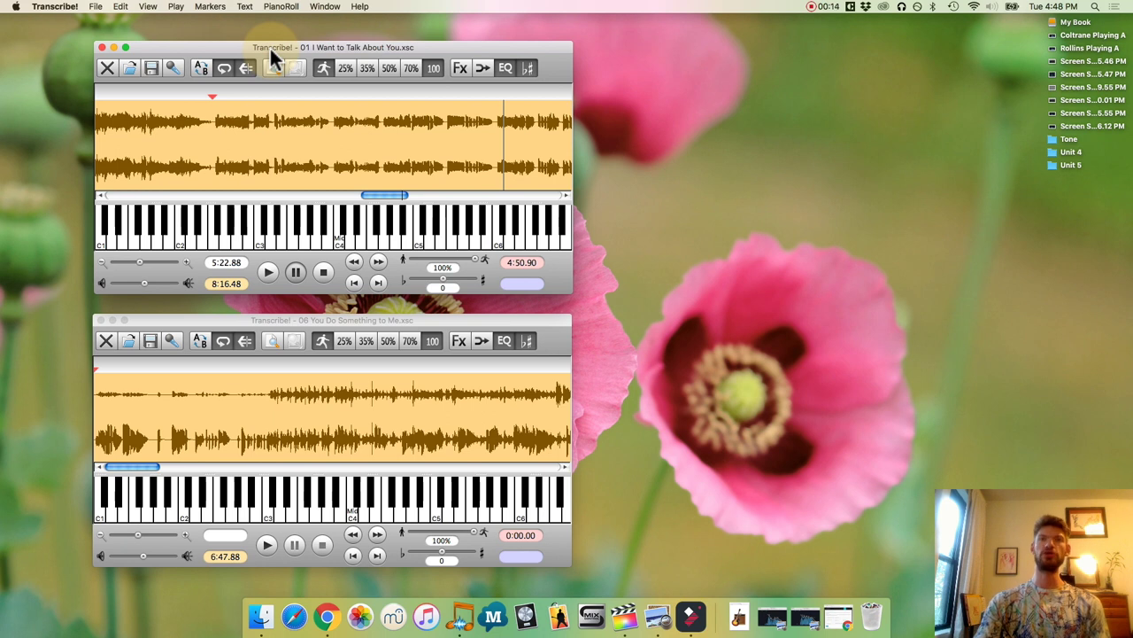
{"action": "key", "text": "space"}
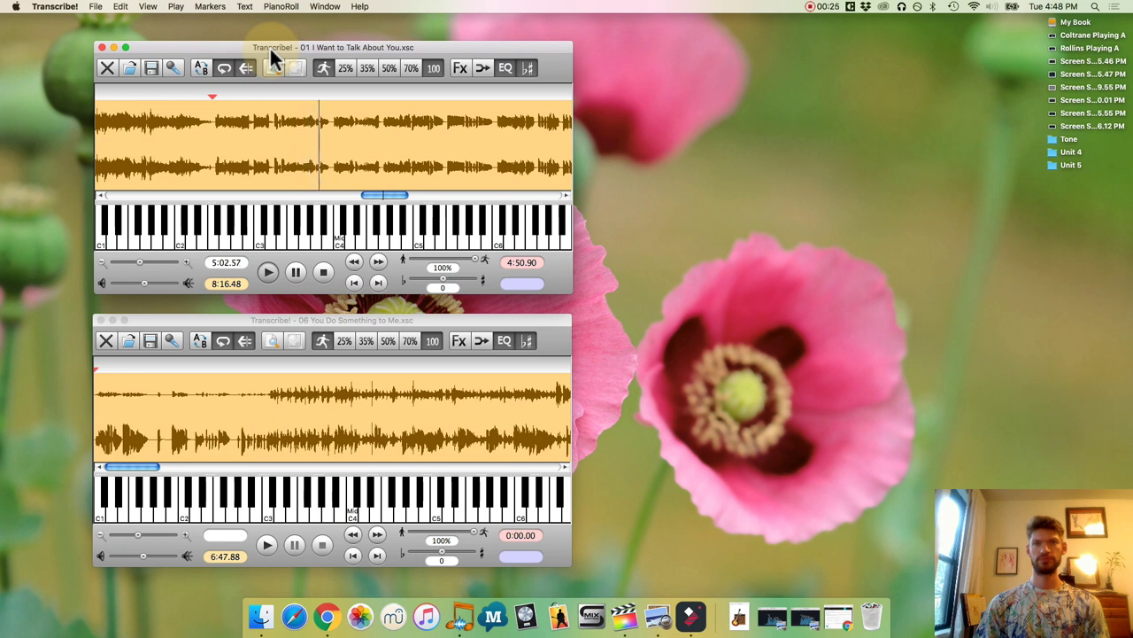
{"action": "key", "text": "space"}
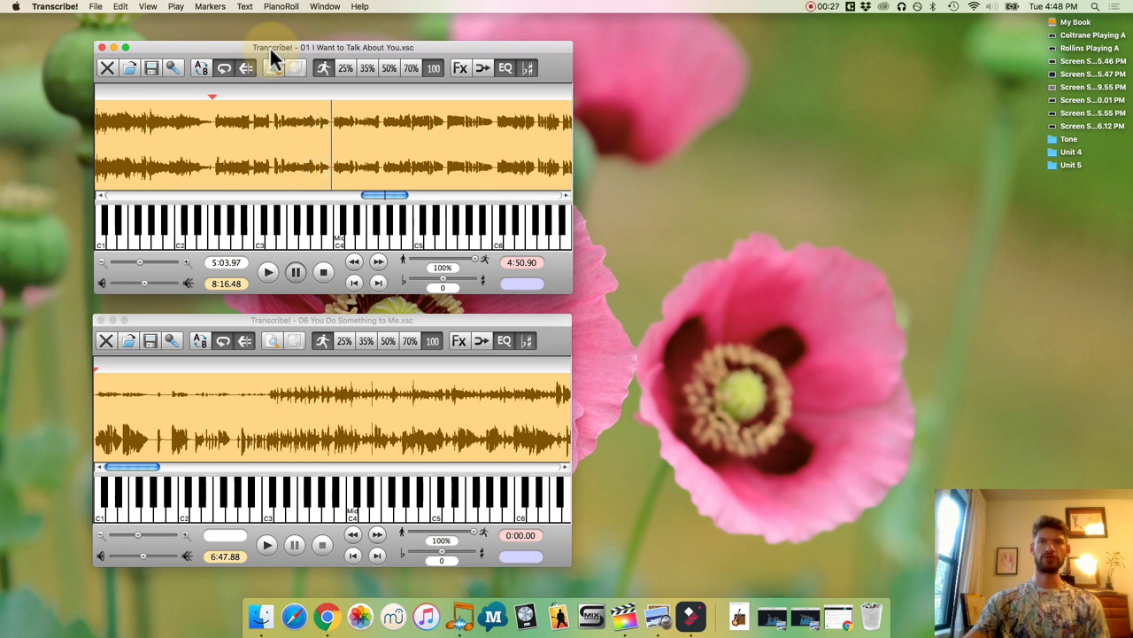
{"action": "left_click", "coordinate": [302, 320]}
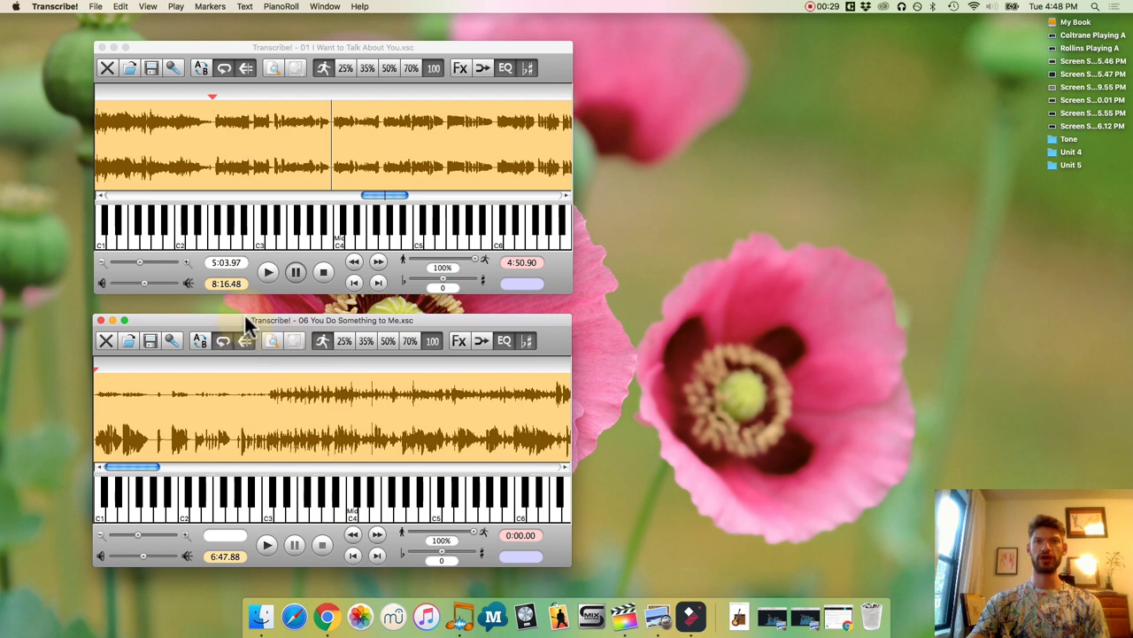
- Play 'You Do Something to Me' from the start, then select Logic's Rollins A note region
{"action": "left_click_drag", "start_coordinate": [246, 317], "coordinate": [244, 313]}
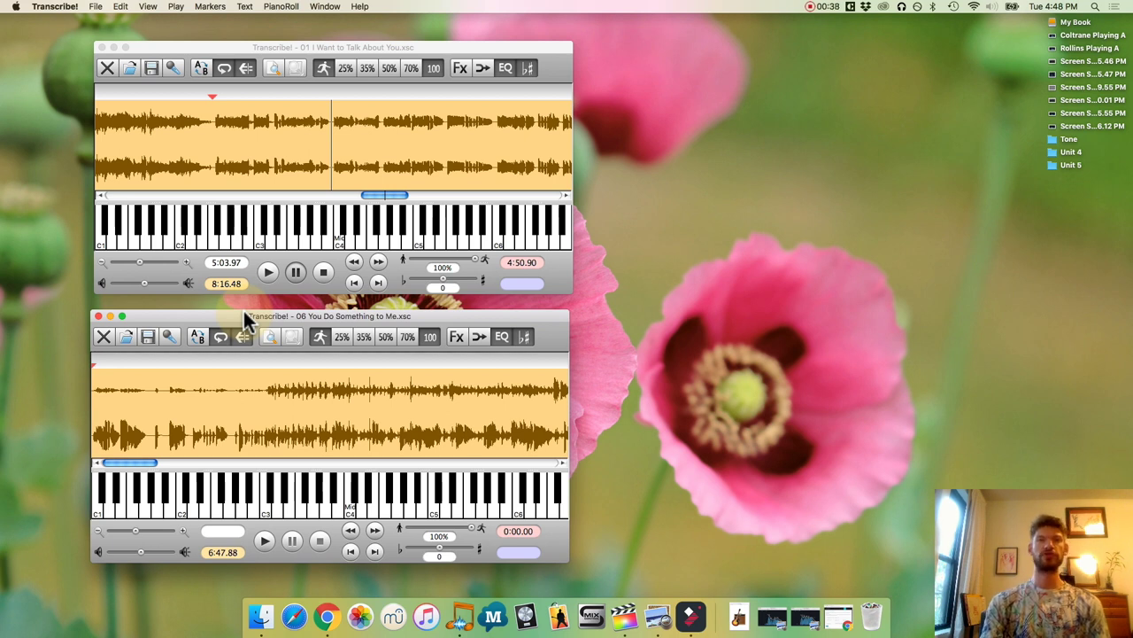
{"action": "key", "text": "space"}
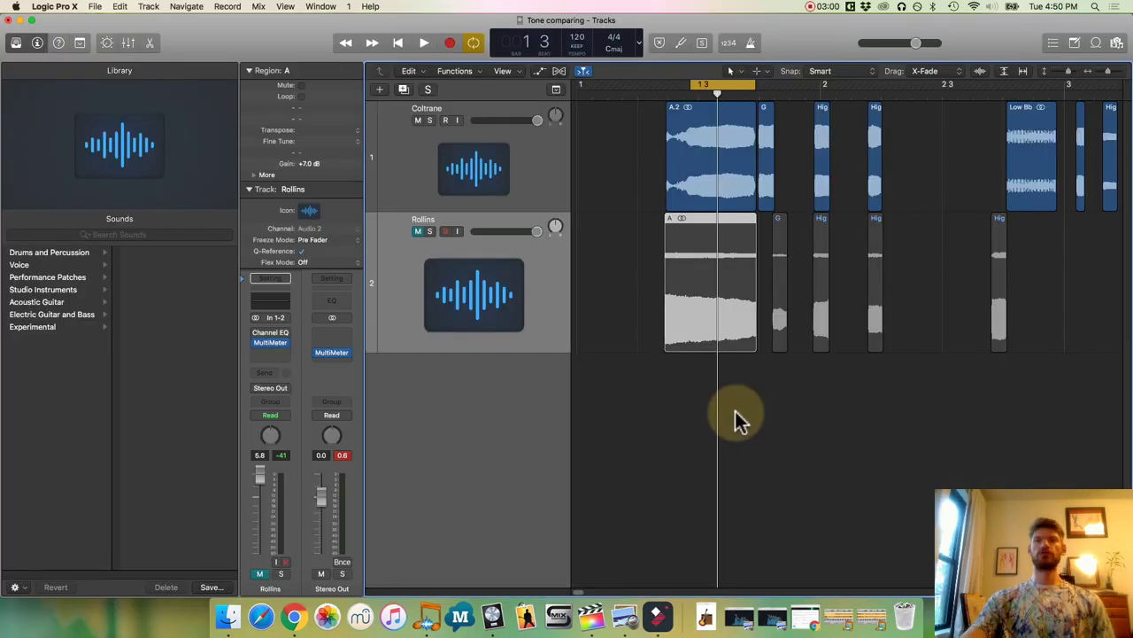
{"action": "left_click", "coordinate": [660, 315]}
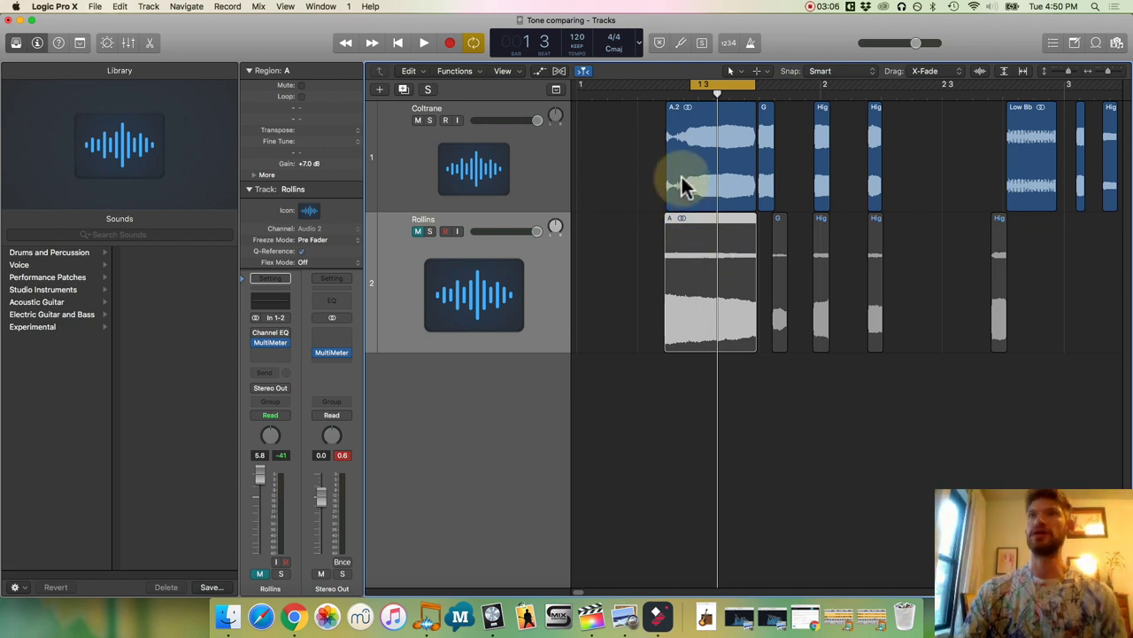
- Play both A notes from their start, then play Rollins's A alone with Coltrane muted
{"action": "left_click", "coordinate": [693, 94]}
{"action": "left_click", "coordinate": [683, 95]}
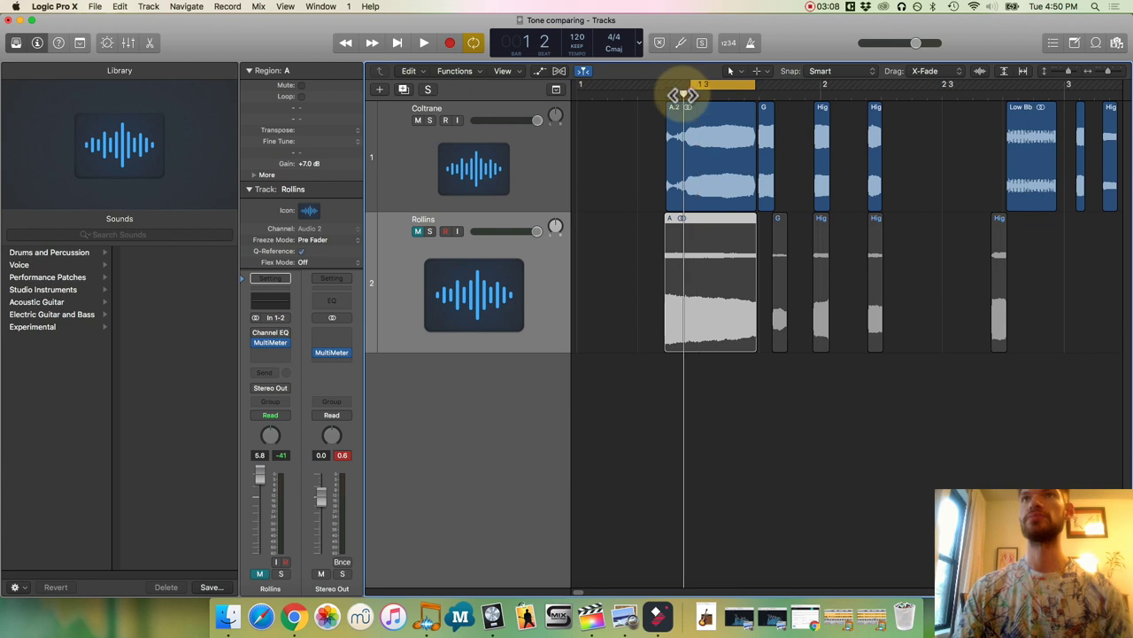
{"action": "left_click", "coordinate": [428, 44]}
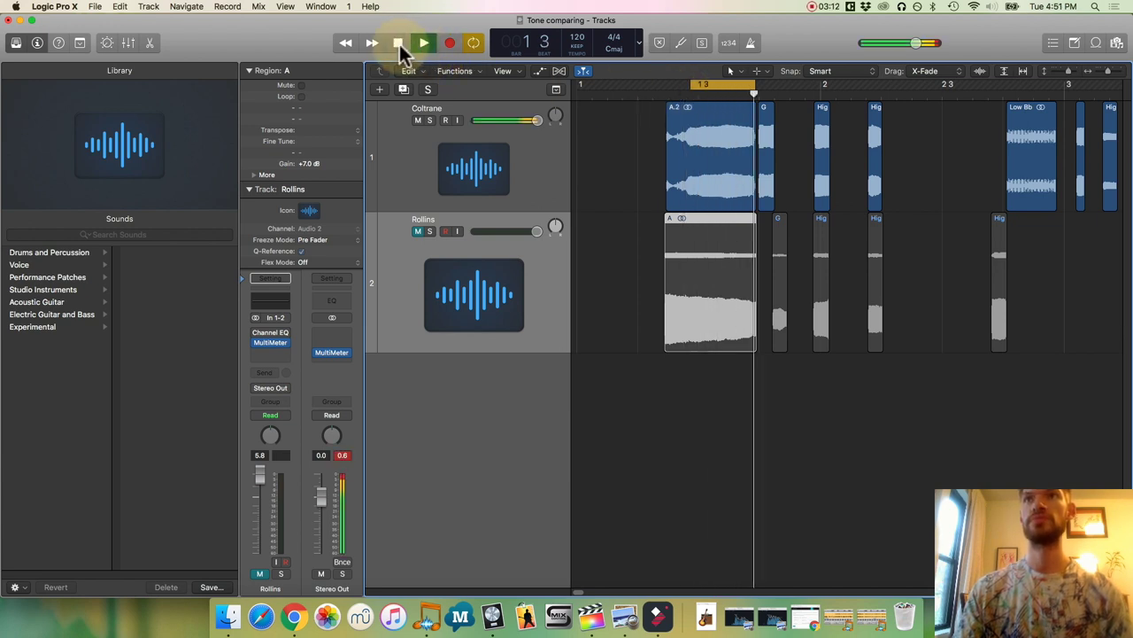
{"action": "left_click", "coordinate": [399, 45]}
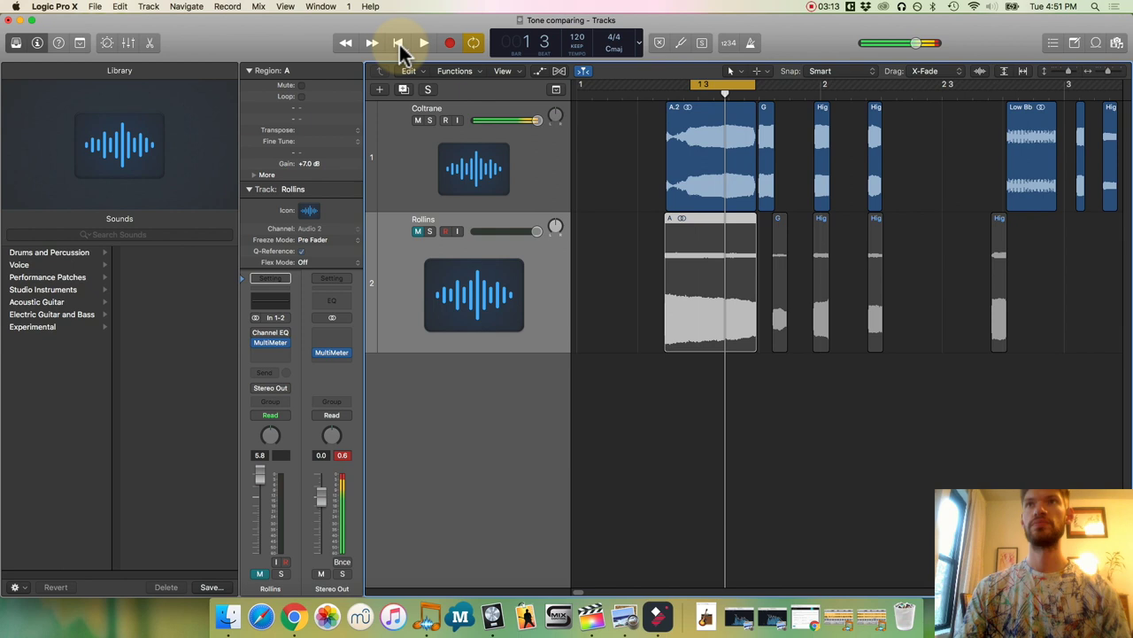
{"action": "left_click", "coordinate": [418, 231]}
{"action": "left_click", "coordinate": [418, 121]}
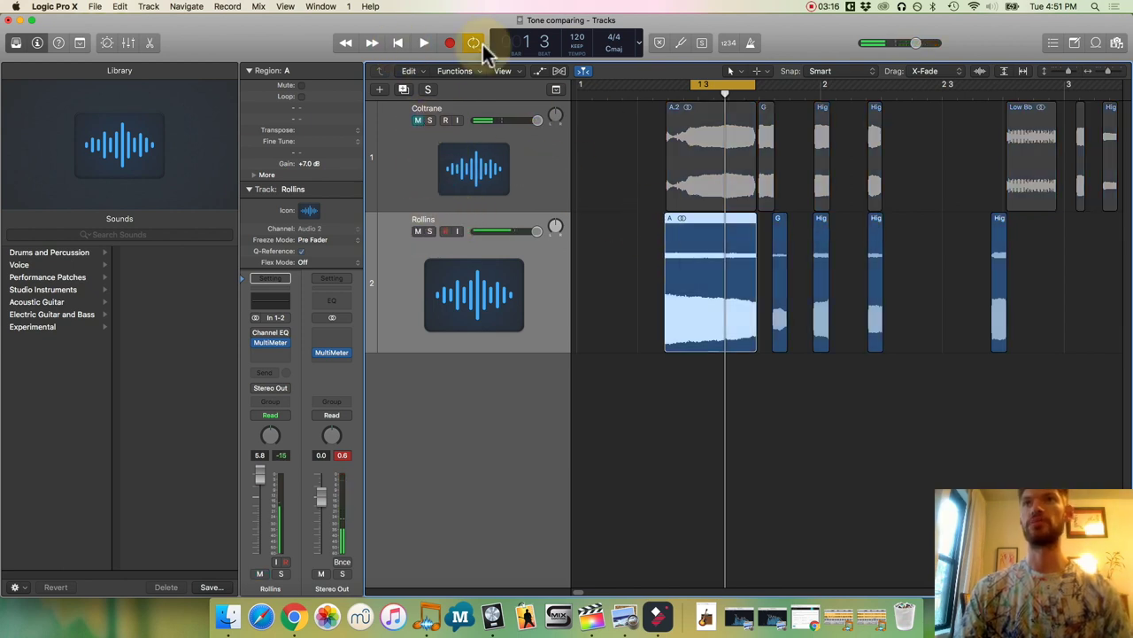
{"action": "left_click", "coordinate": [422, 44]}
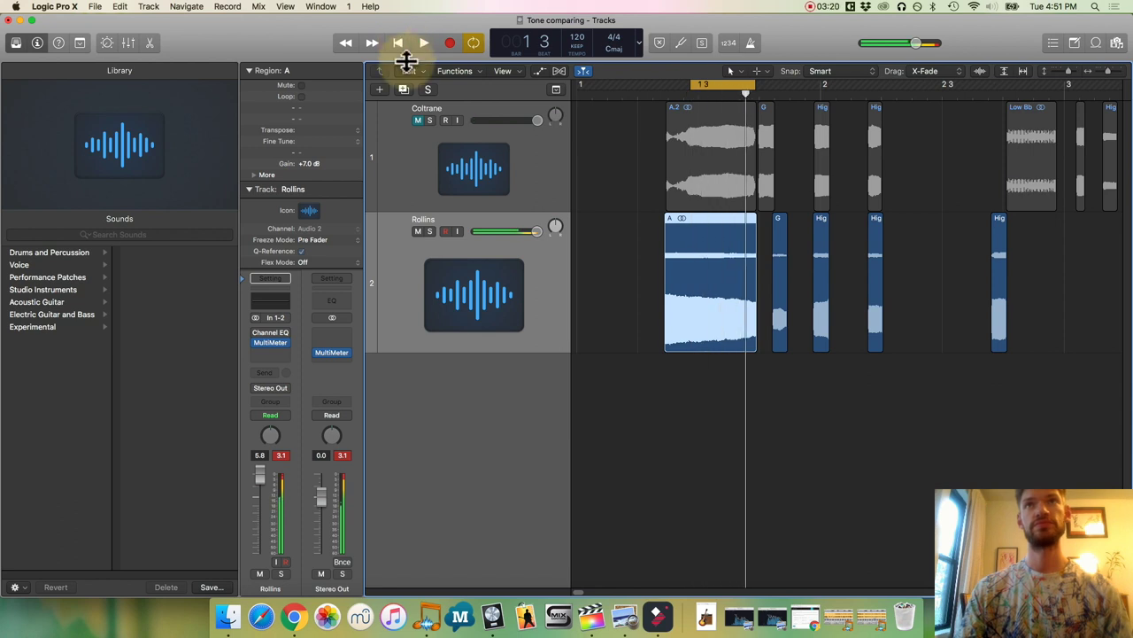
{"action": "left_click", "coordinate": [400, 42]}
- Play Coltrane's A alone, then mute Coltrane again and replay Rollins's A solo
{"action": "left_click", "coordinate": [418, 231]}
{"action": "left_click", "coordinate": [418, 121]}
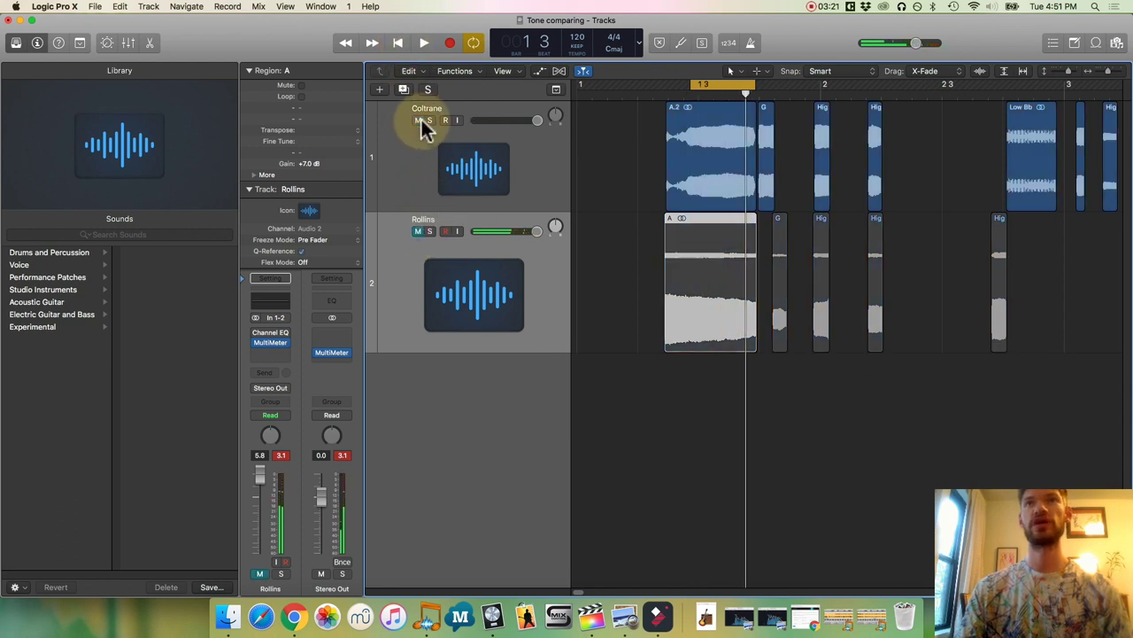
{"action": "left_click", "coordinate": [422, 44]}
{"action": "left_click", "coordinate": [404, 43]}
{"action": "key", "text": "ctrl+m"}
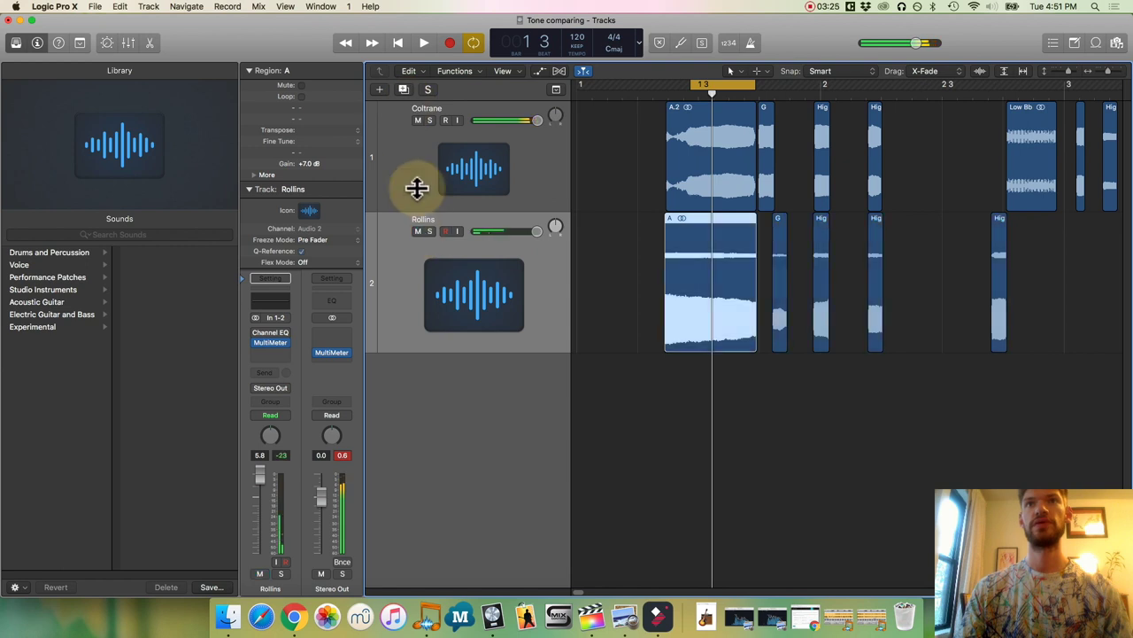
{"action": "left_click", "coordinate": [418, 121]}
{"action": "left_click", "coordinate": [426, 44]}
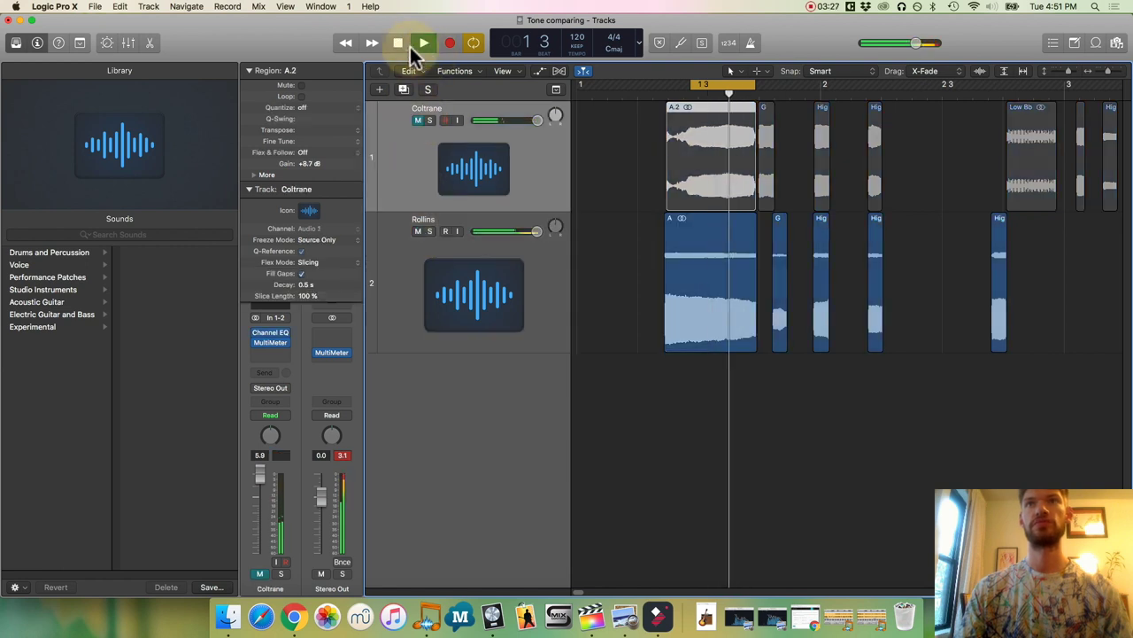
{"action": "left_click", "coordinate": [399, 41]}
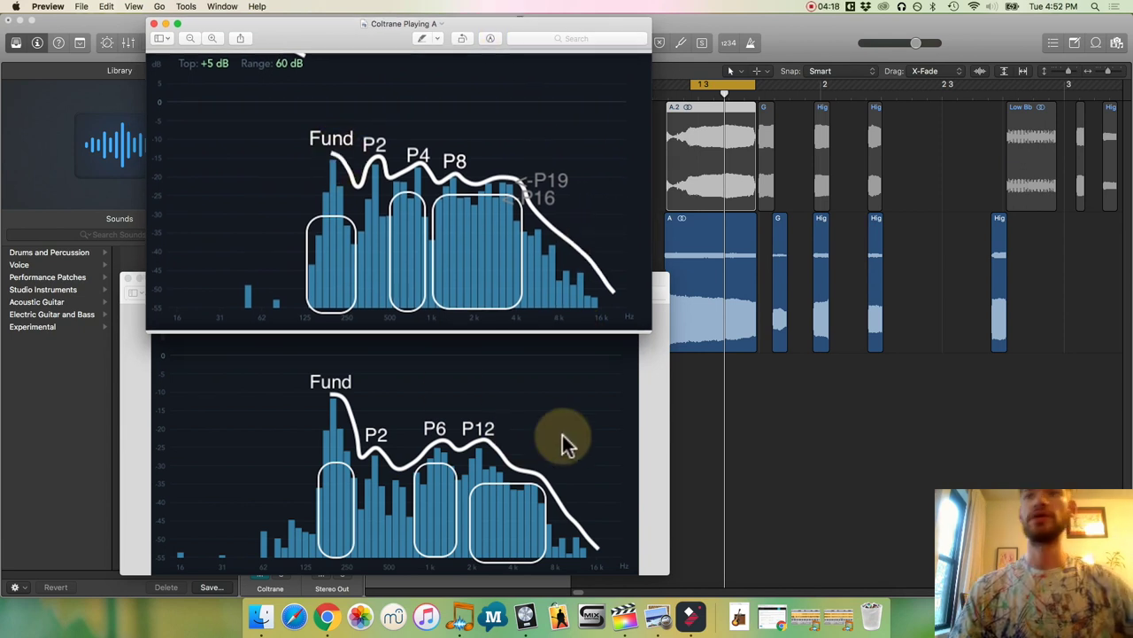
{"action": "left_click", "coordinate": [772, 616]}
{"action": "left_click_drag", "start_coordinate": [406, 31], "coordinate": [751, 75]}
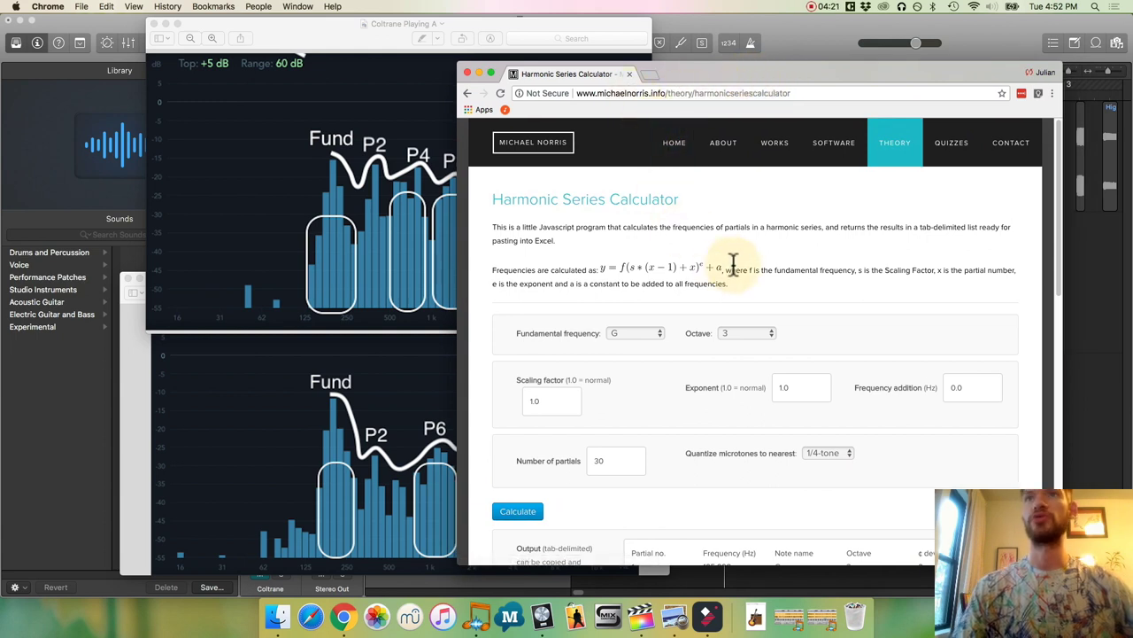
{"action": "scroll", "coordinate": [769, 261], "scroll_direction": "down", "scroll_amount": 3}
{"action": "scroll", "coordinate": [767, 259], "scroll_direction": "down", "scroll_amount": 2}
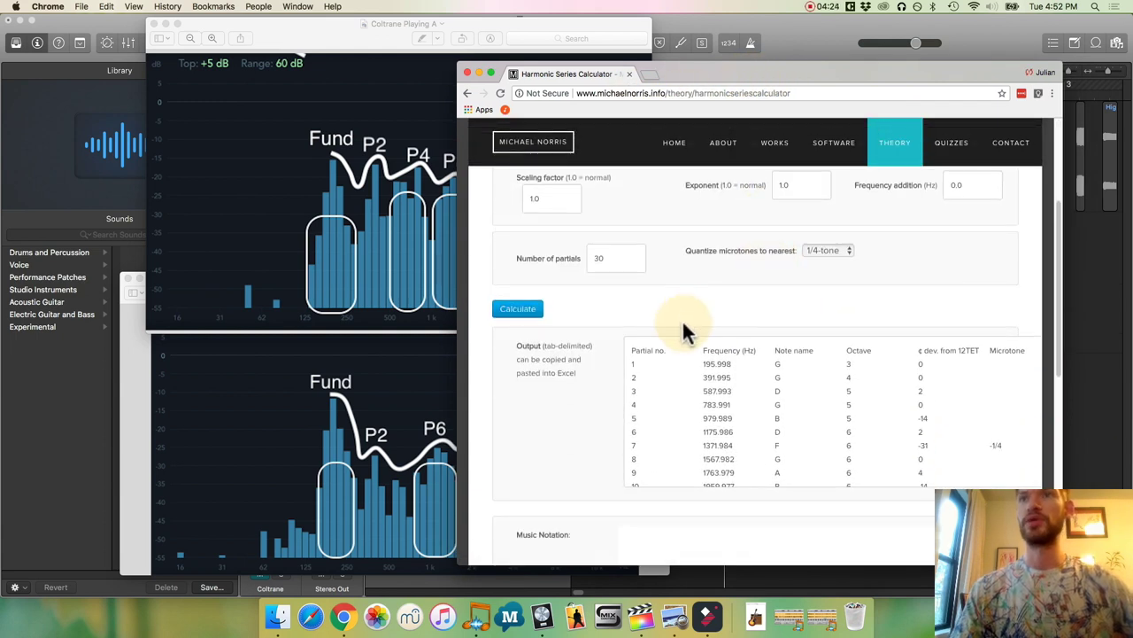
{"action": "scroll", "coordinate": [673, 310], "scroll_direction": "down", "scroll_amount": 2}
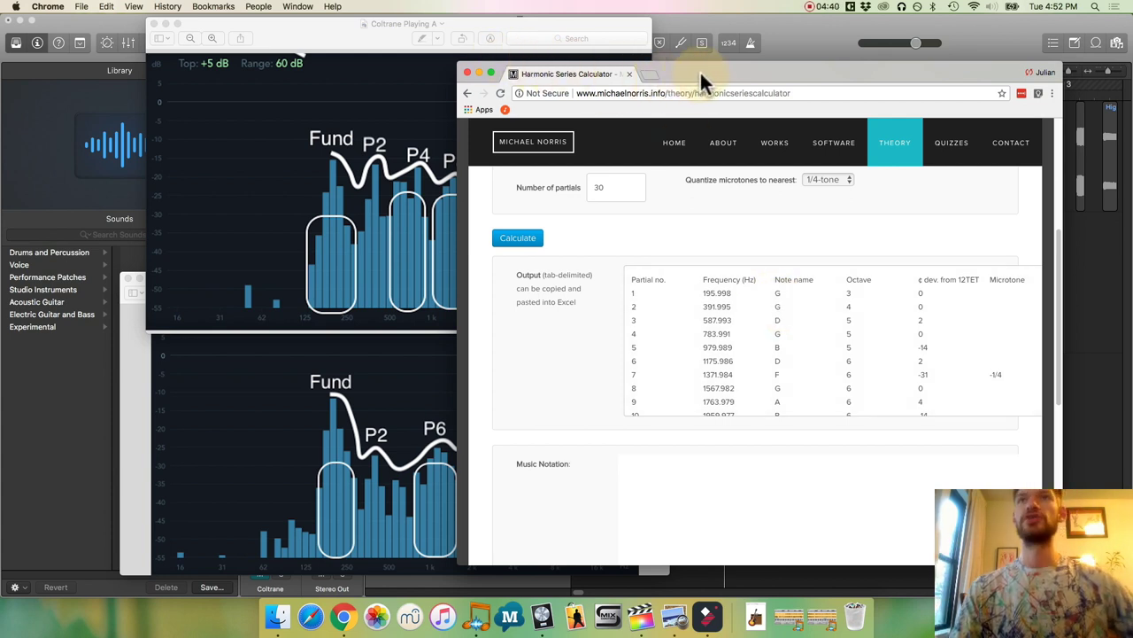
{"action": "left_click_drag", "start_coordinate": [700, 70], "coordinate": [785, 48]}
{"action": "left_click", "coordinate": [577, 49]}
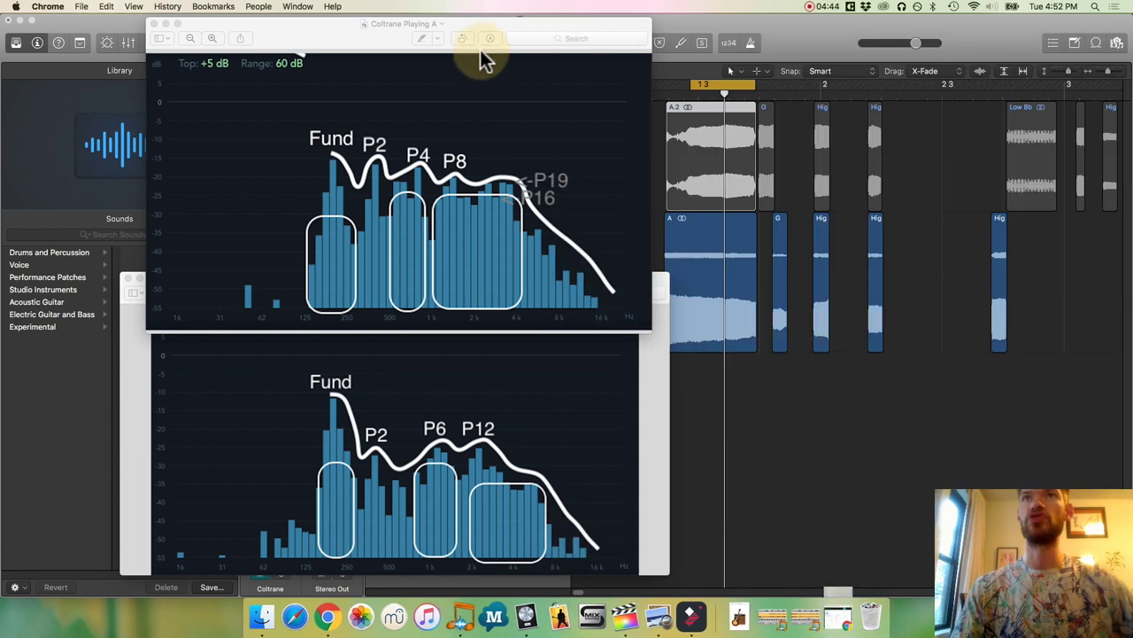
{"action": "left_click", "coordinate": [480, 27]}
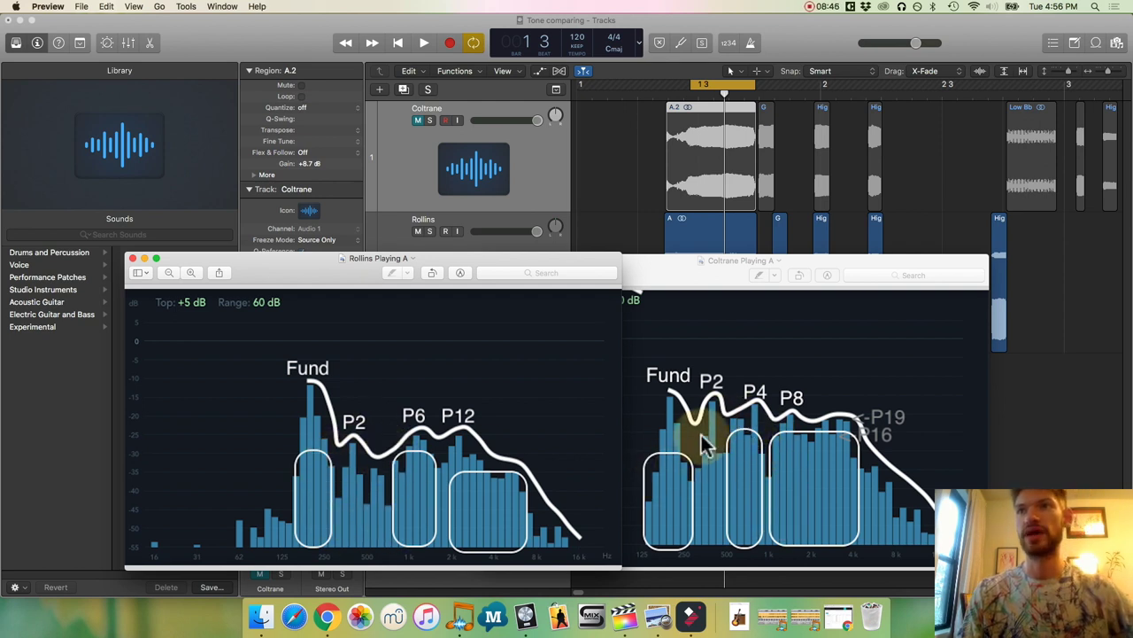
- Bring the Coltrane and Rollins Playing A plots forward, then return to Logic's 'Tone comparing' project
{"action": "left_click", "coordinate": [713, 261]}
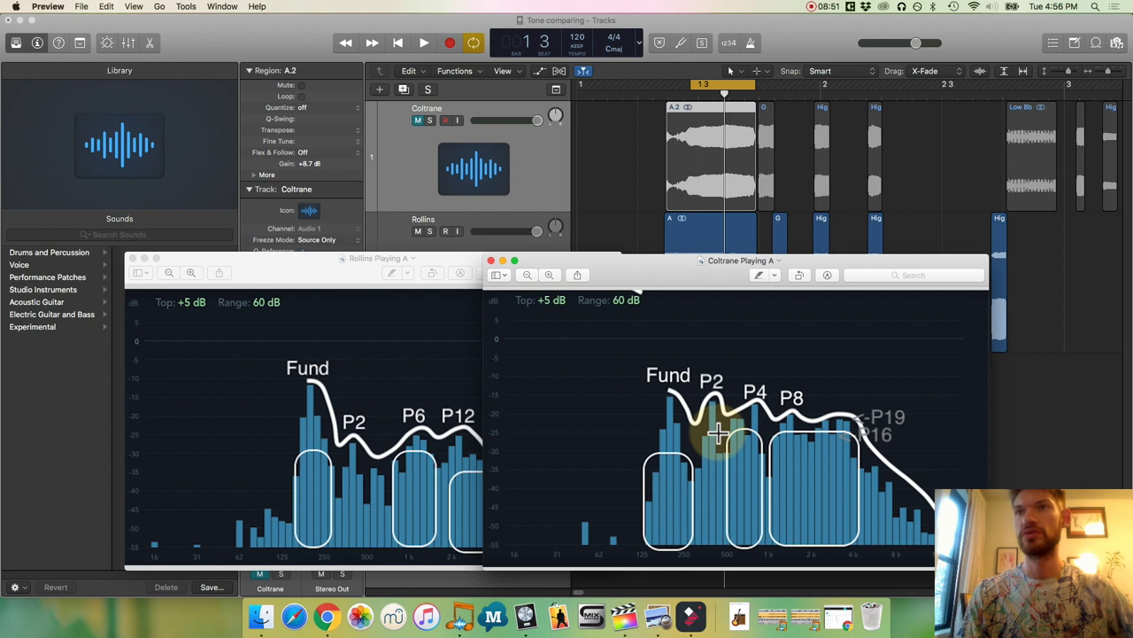
{"action": "left_click", "coordinate": [440, 254]}
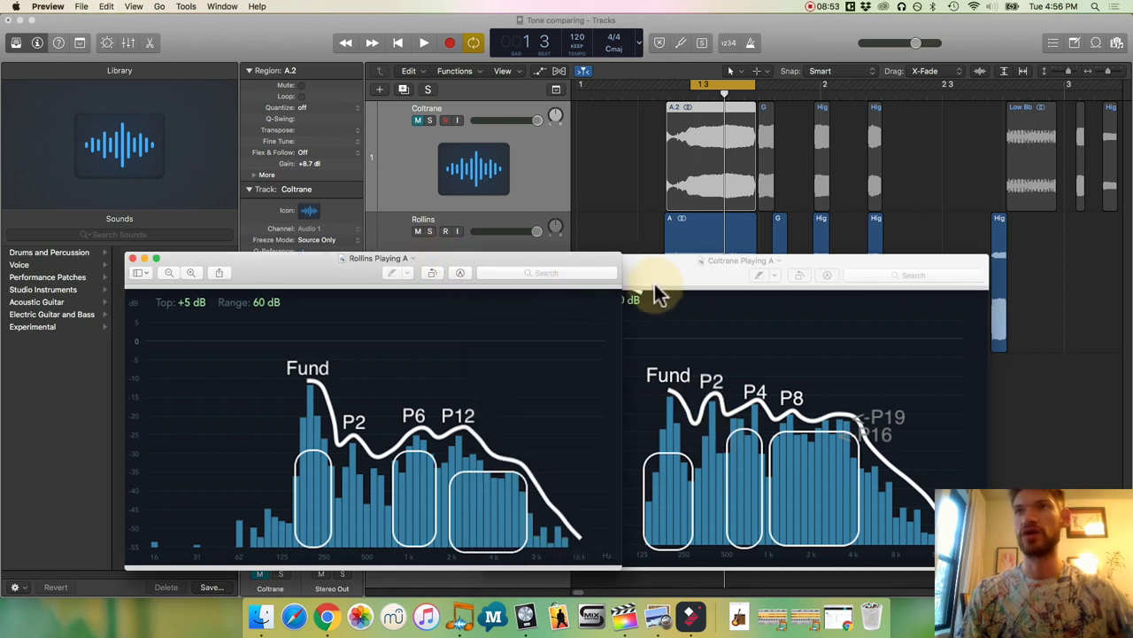
{"action": "left_click", "coordinate": [680, 20]}
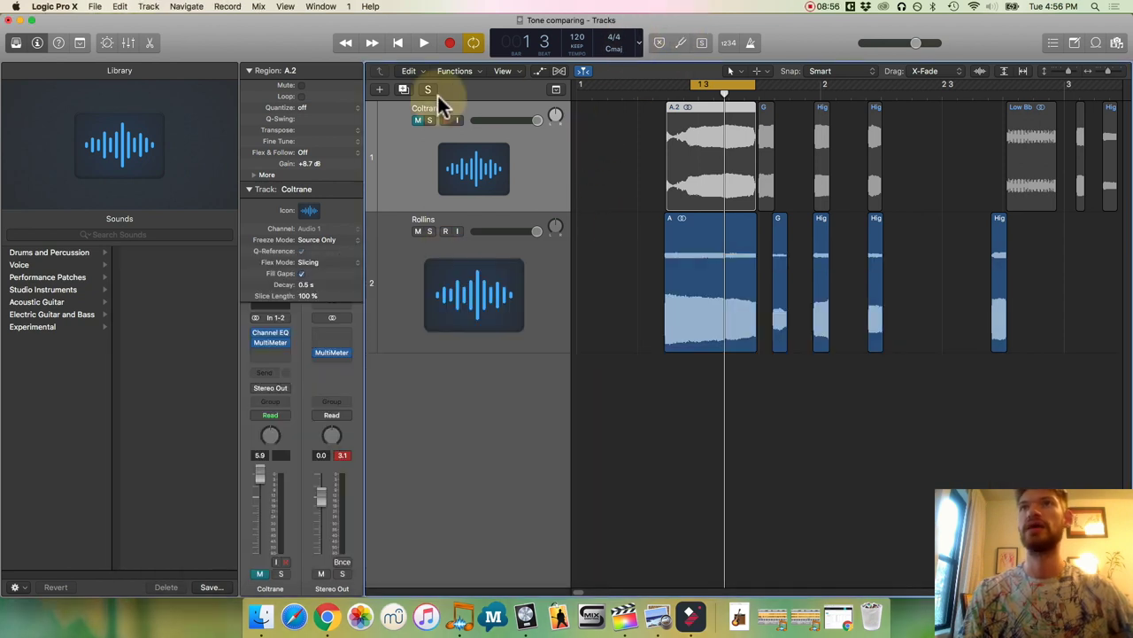
- Mute the Coltrane track and switch to Preview's enlarged 'Coltrane Playing A' spectrum
{"action": "left_click", "coordinate": [418, 121]}
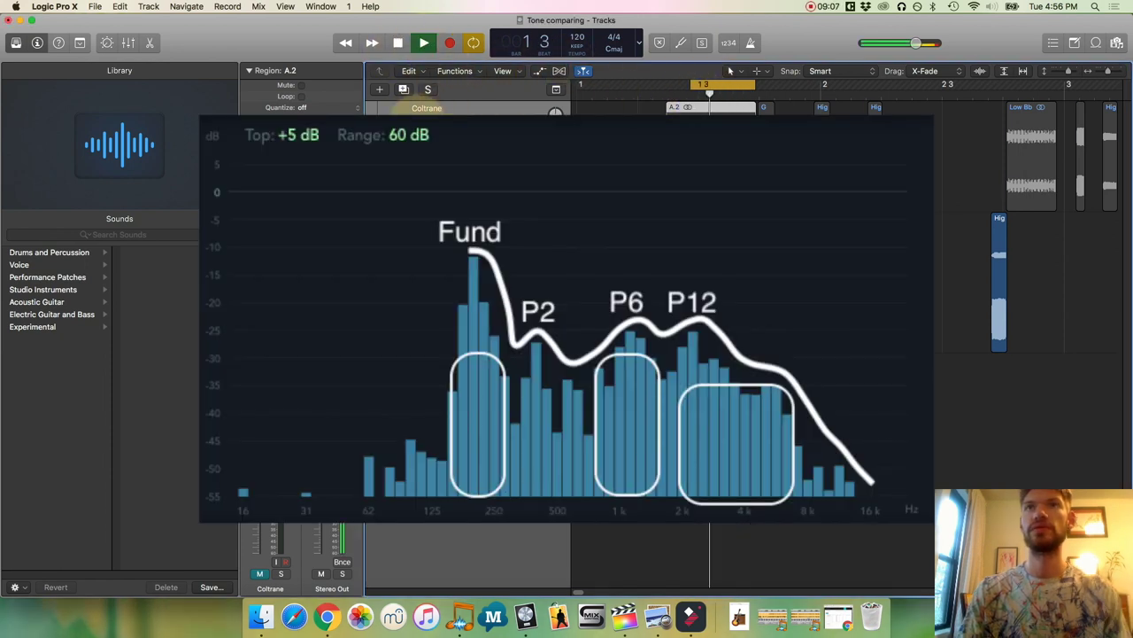
{"action": "key", "text": "super+Tab"}
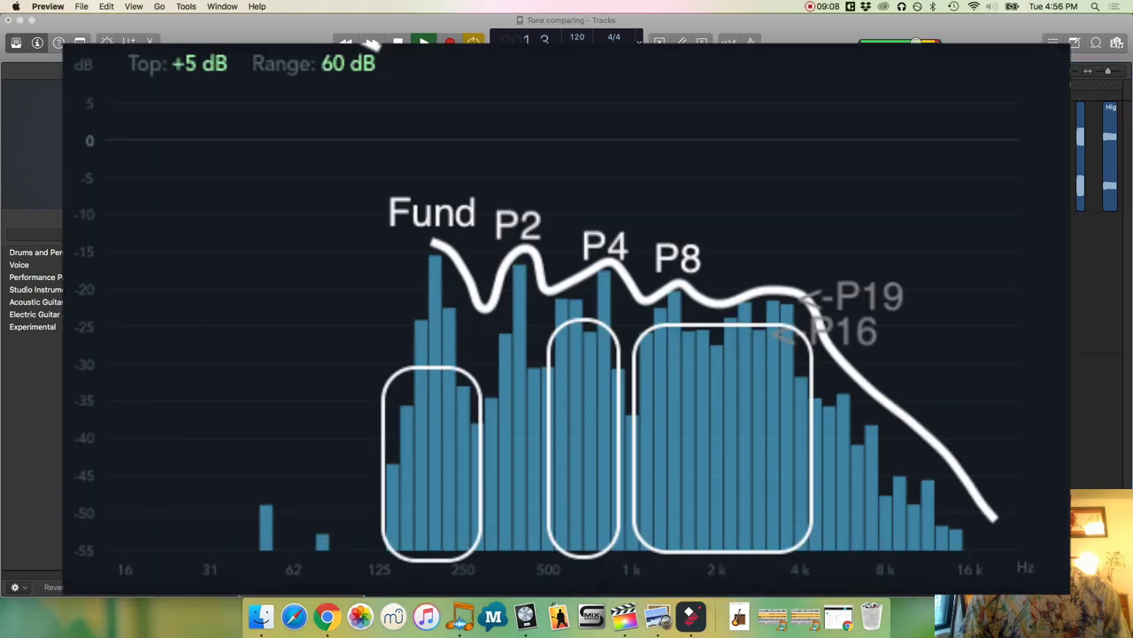